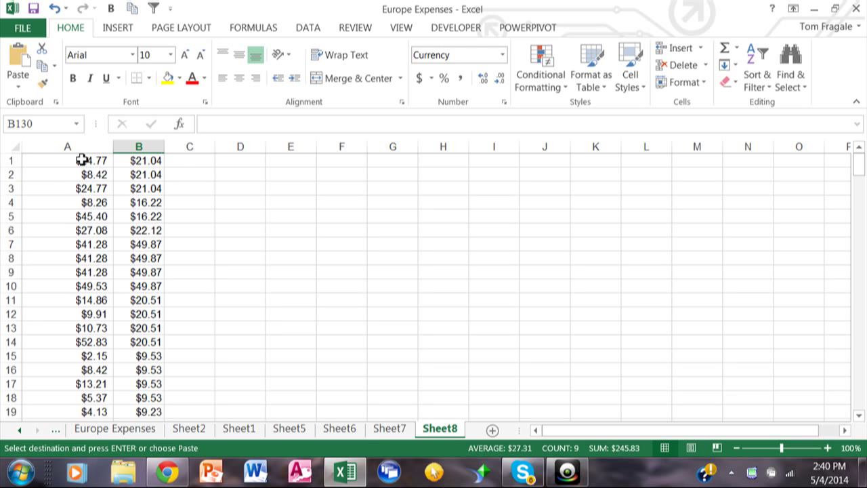
Start a formula-based conditional formatting rule for cells A1:B209 with the formula =$a1<$b1.
drag(70, 161, 153, 395)
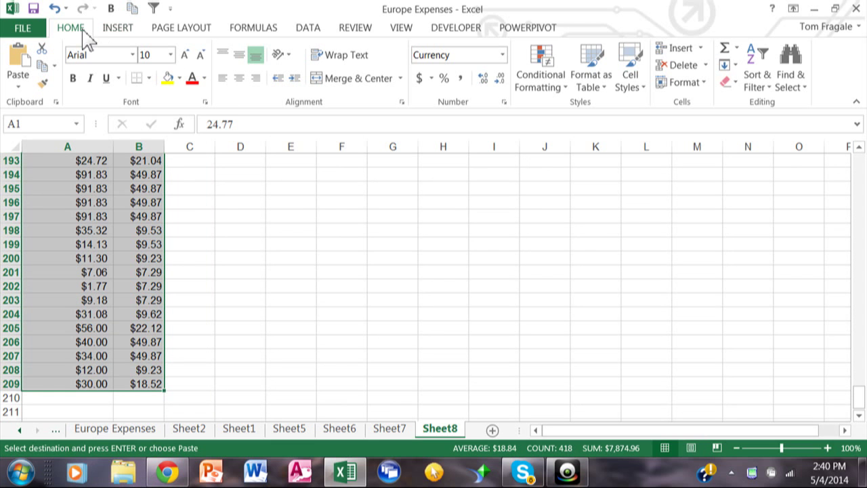
click(532, 85)
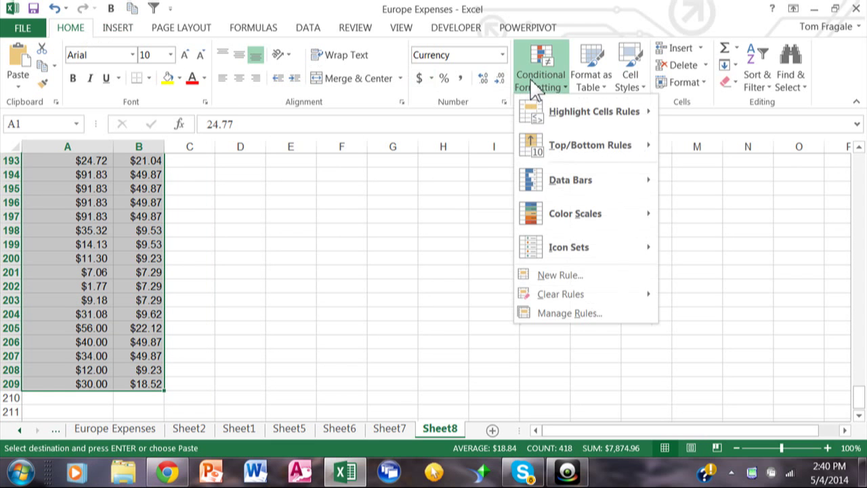
click(559, 275)
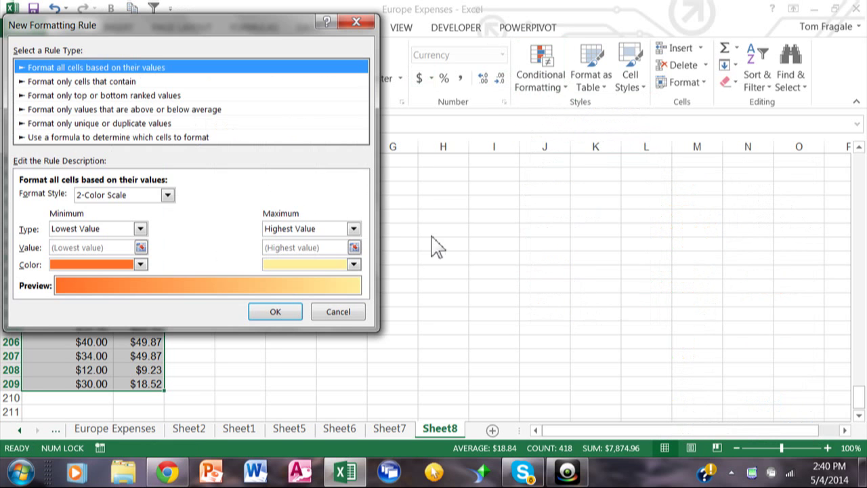
click(67, 136)
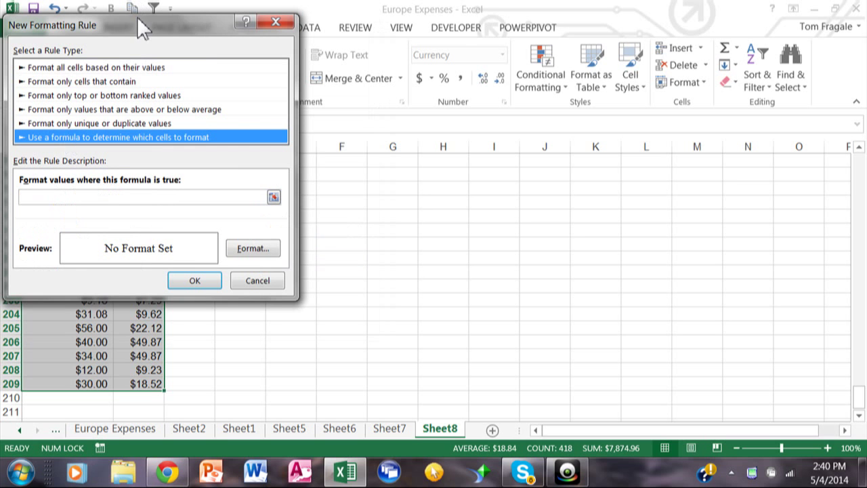
drag(144, 31, 301, 54)
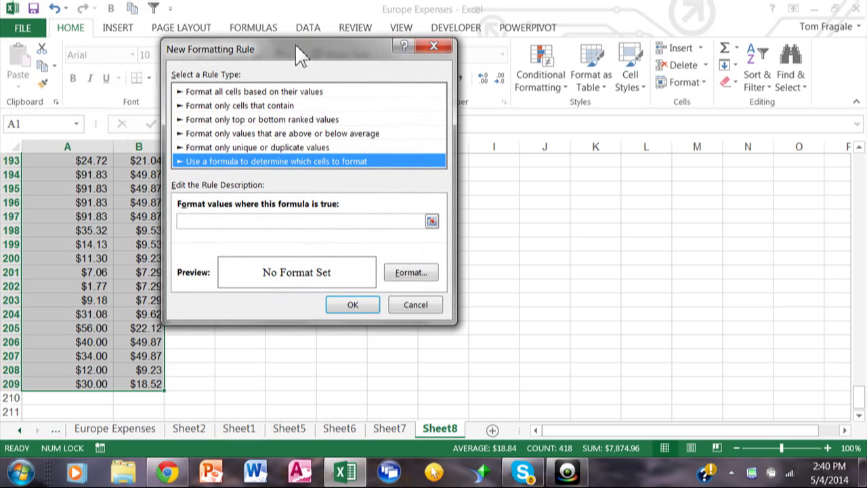
click(296, 221)
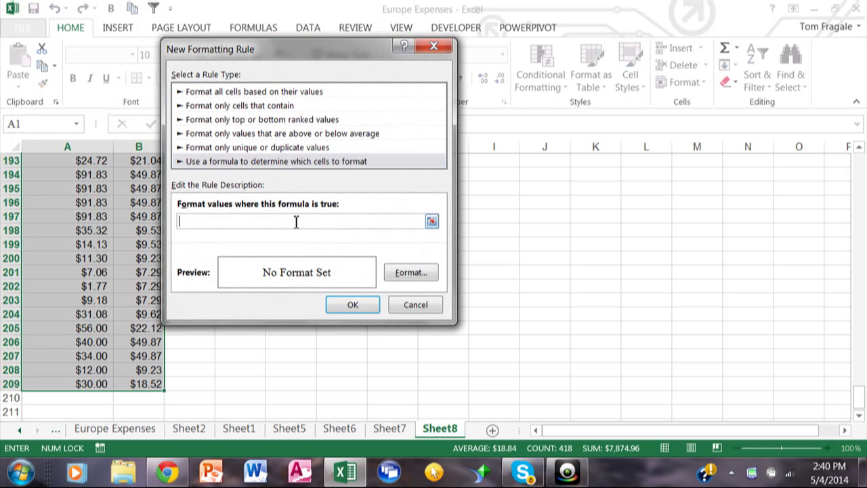
text(=$)
text(a1<$b1)
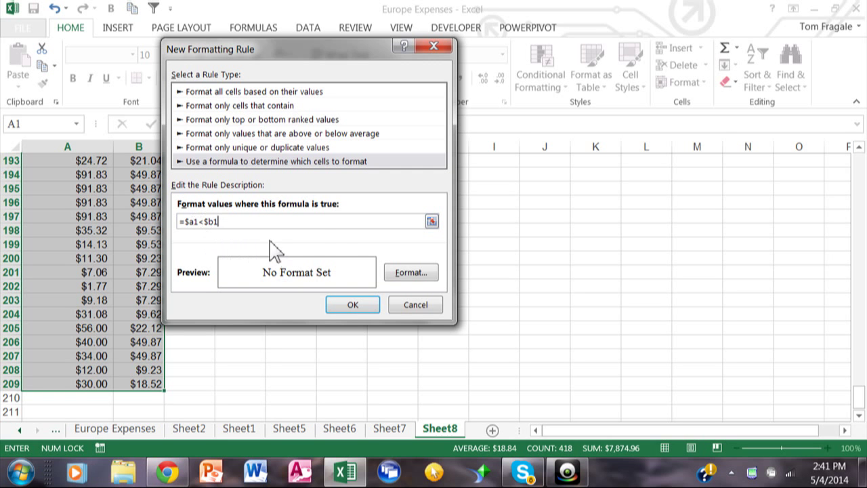
Give the =$a1<$b1 rule a white font and red fill, and apply it to the selected cells.
click(401, 273)
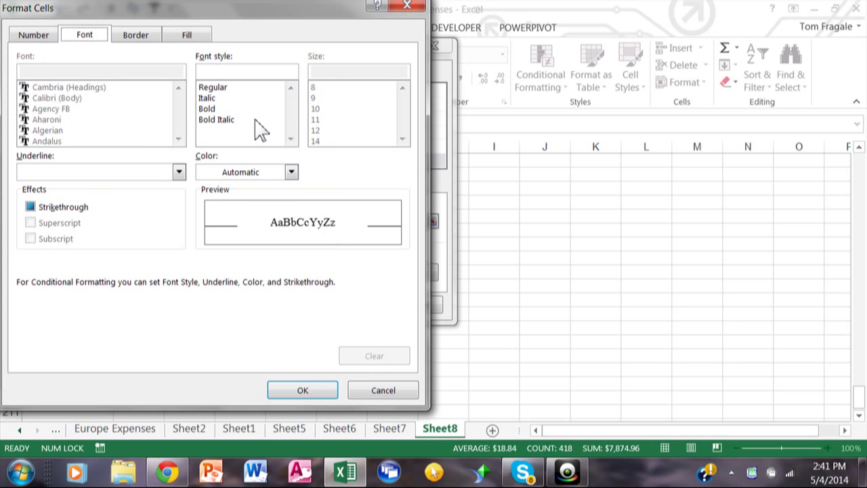
click(291, 172)
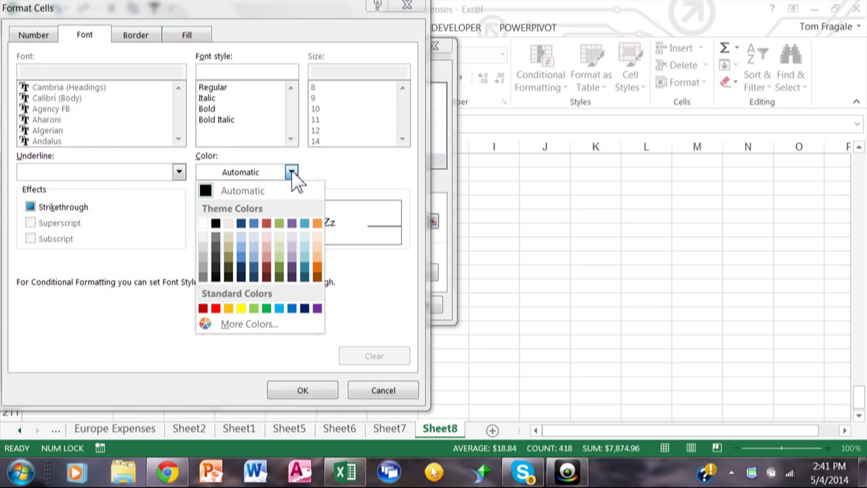
click(203, 224)
click(184, 37)
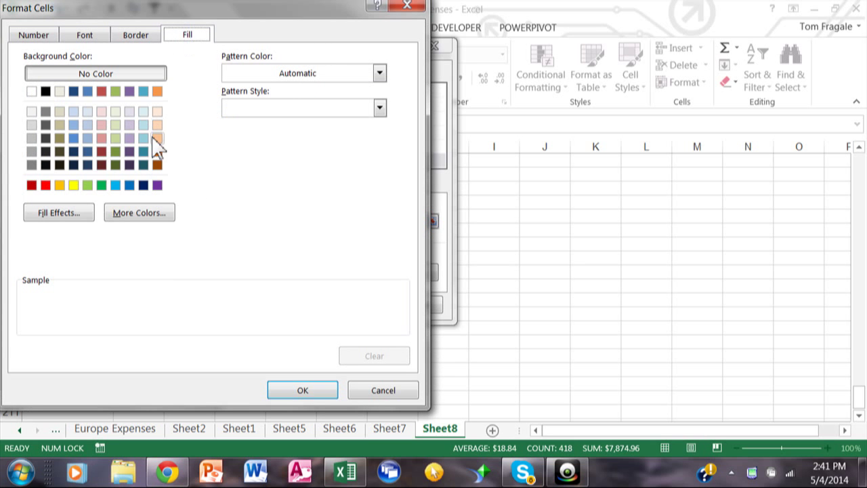
click(73, 187)
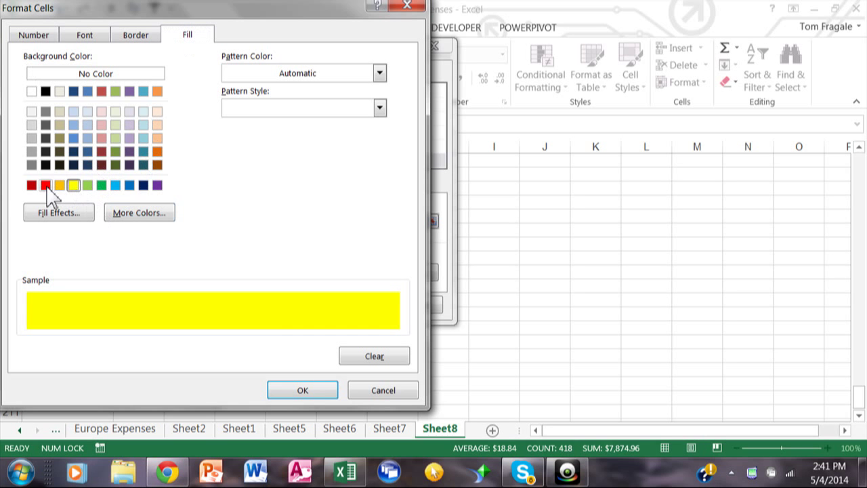
click(46, 186)
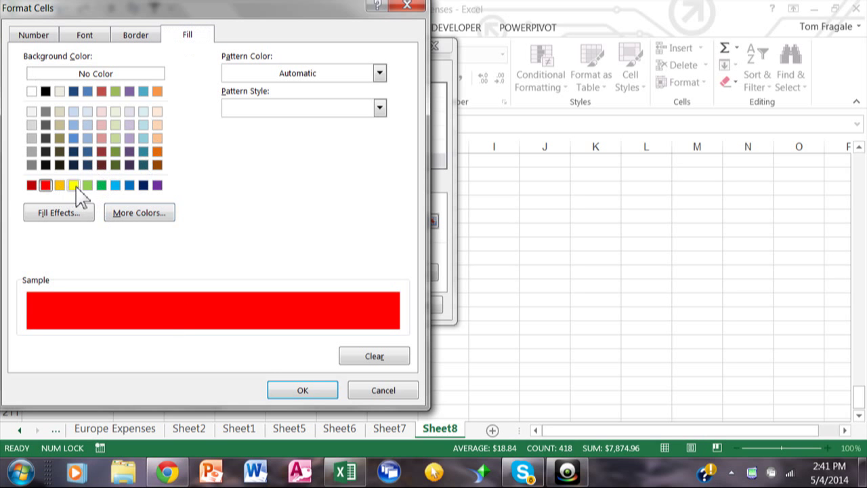
click(298, 391)
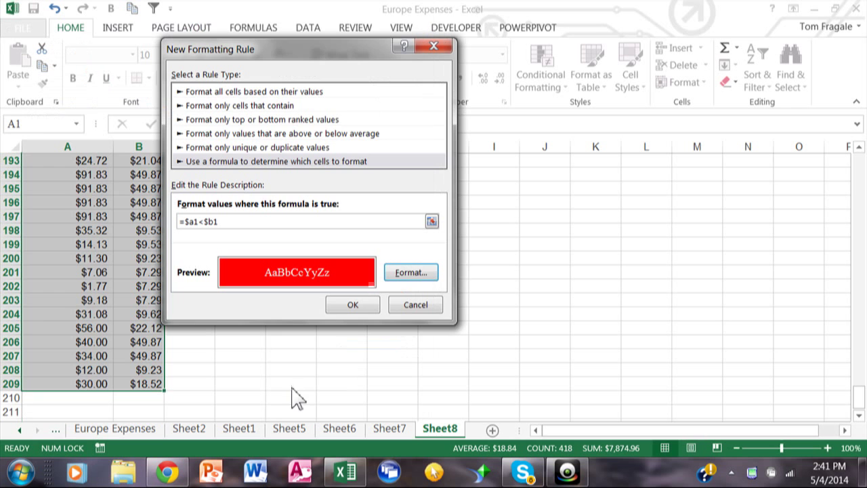
click(352, 306)
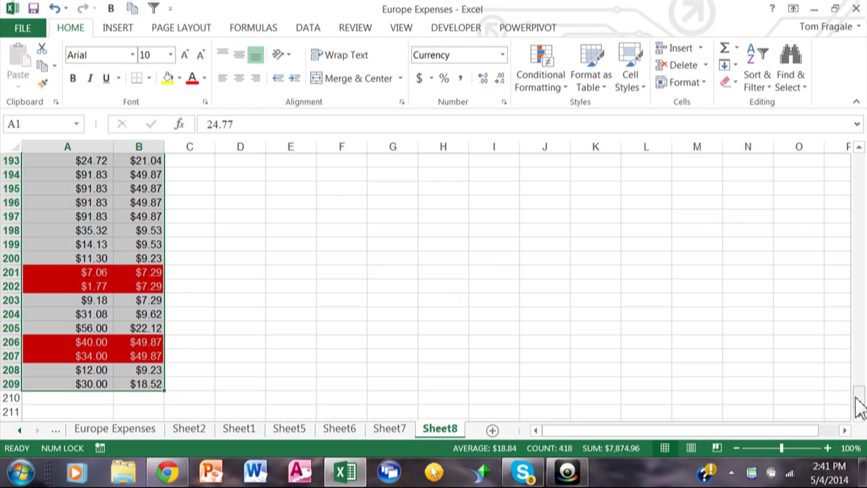
Start a second formula-based conditional formatting rule for cells A1:B209 with the formula =$a1=$b1.
drag(859, 397, 853, 170)
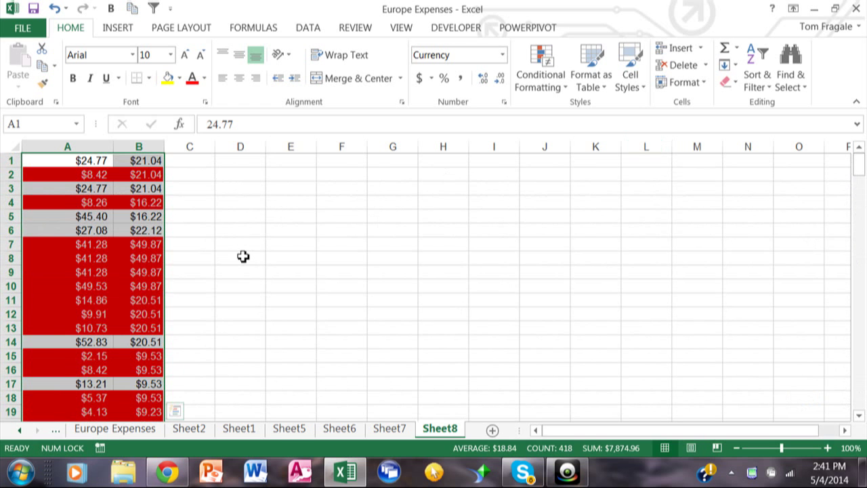
click(107, 163)
drag(90, 160, 142, 386)
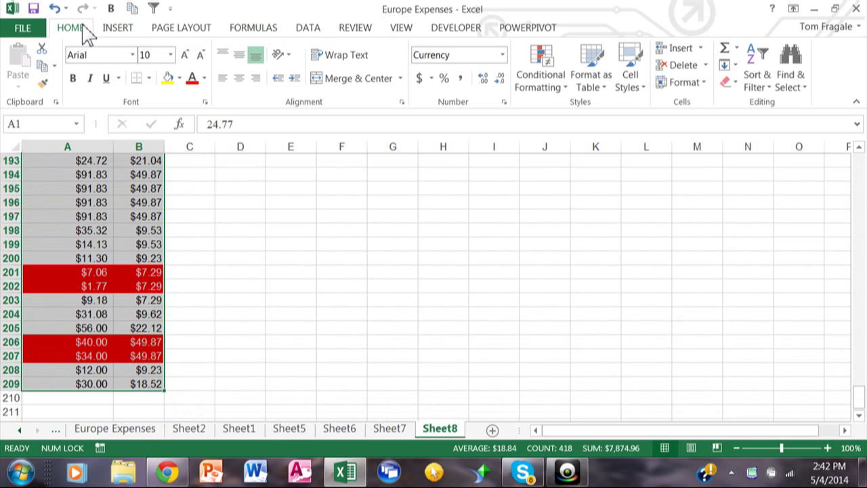
click(553, 85)
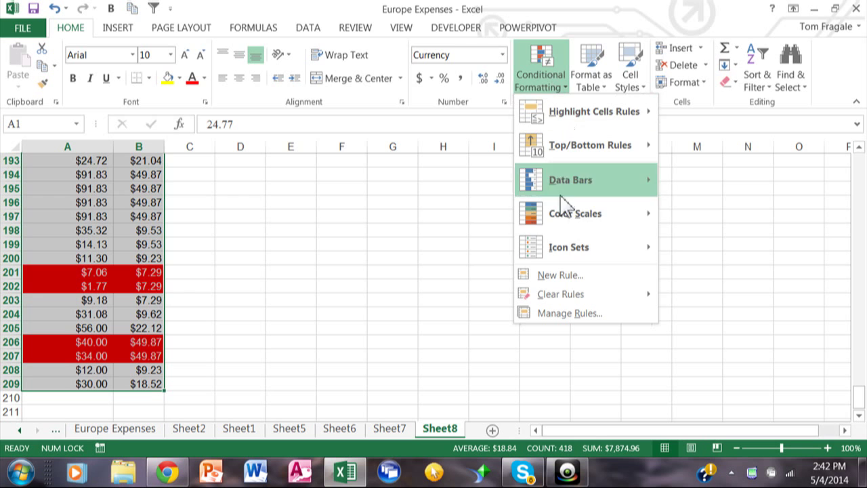
click(575, 275)
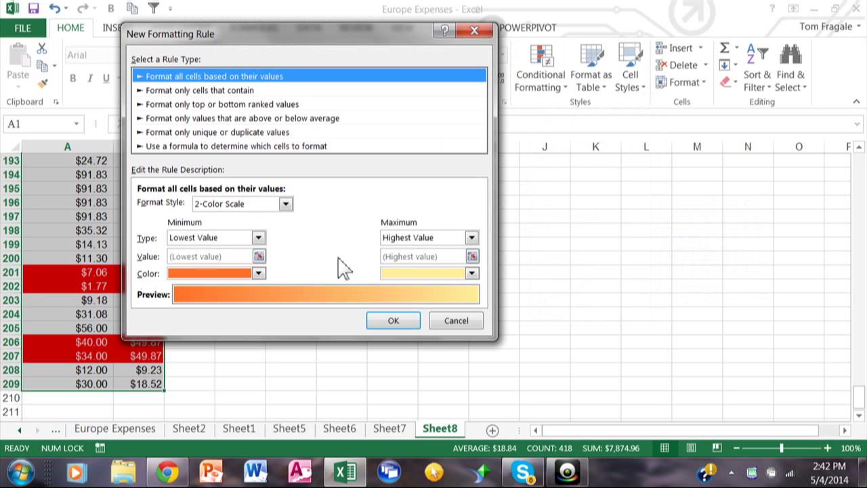
click(169, 148)
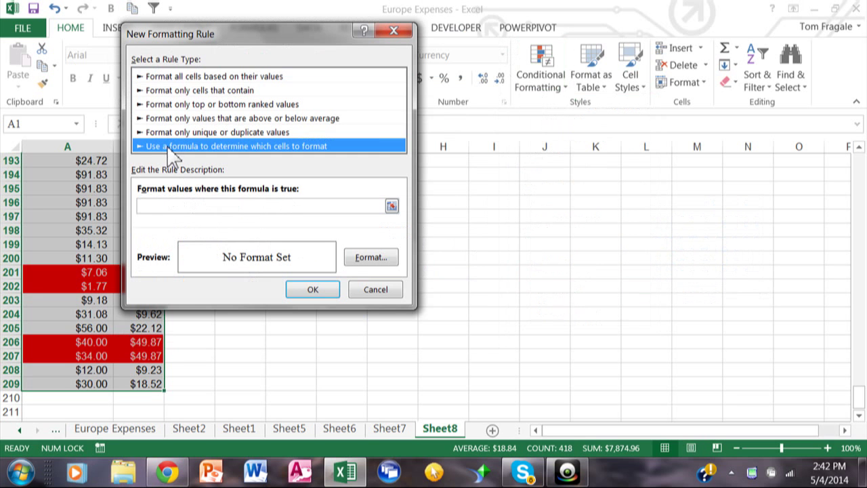
click(182, 206)
text(=$a1=$b1)
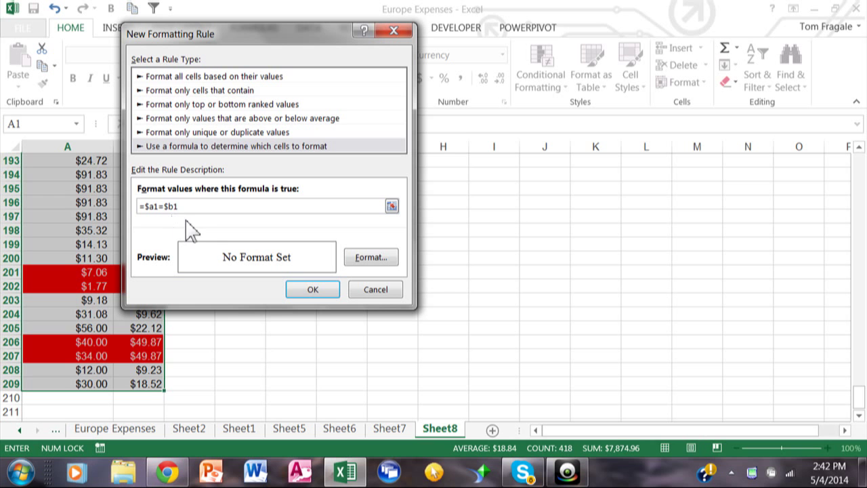
Give the =$a1=$b1 rule a yellow fill and apply it to the selected cells.
click(371, 258)
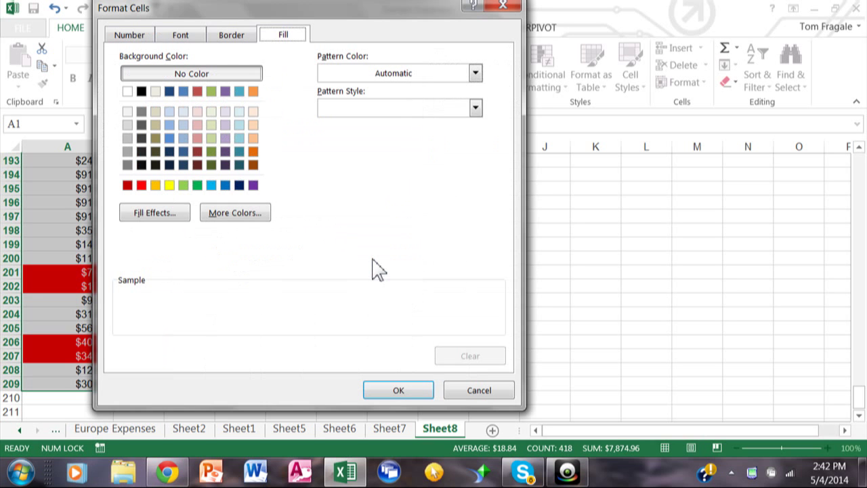
click(169, 185)
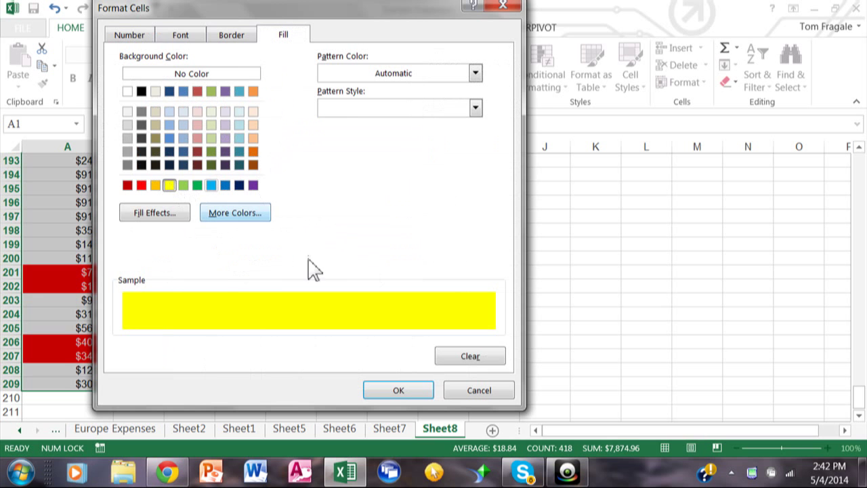
click(398, 391)
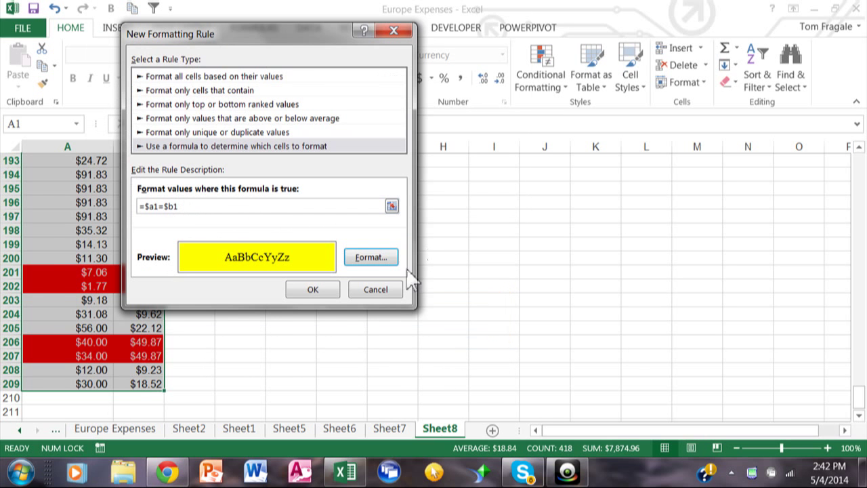
click(329, 294)
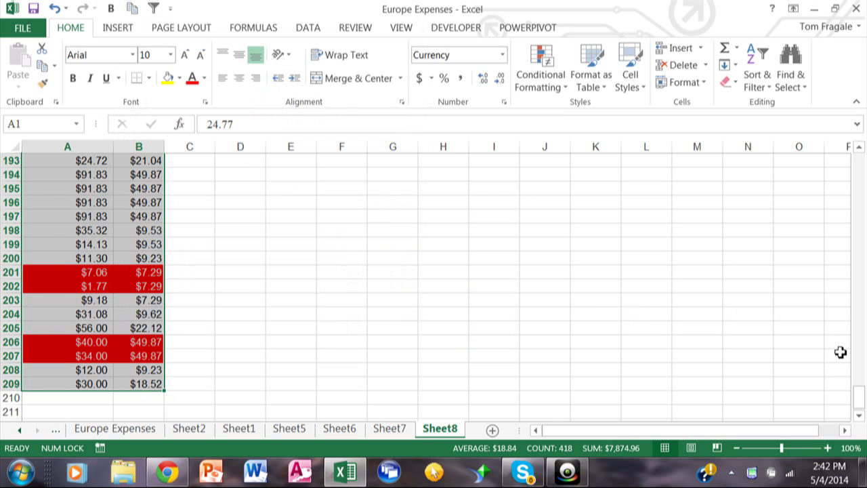
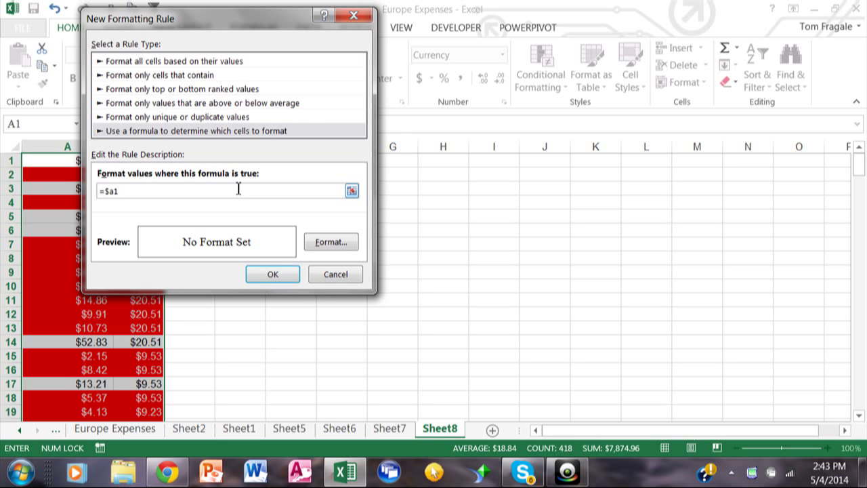
Complete the third rule's formula as =$a1>$b1, give it a green fill, and apply it to the selected cells.
text(>$b1)
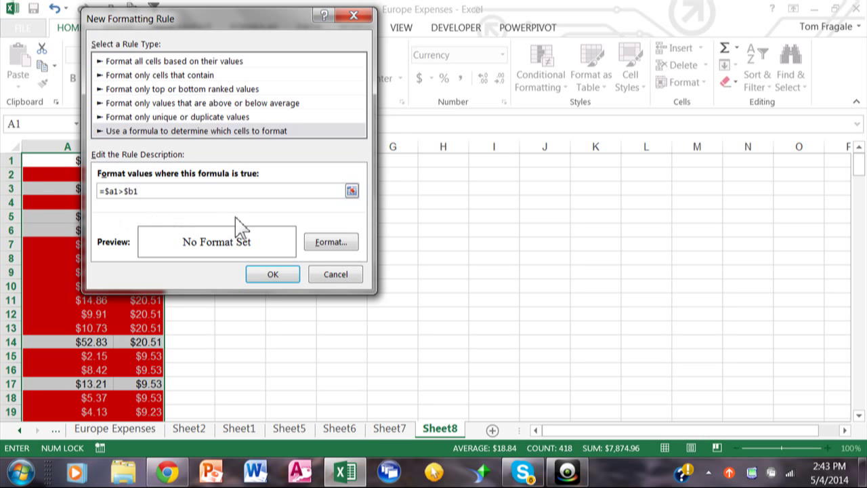
click(319, 247)
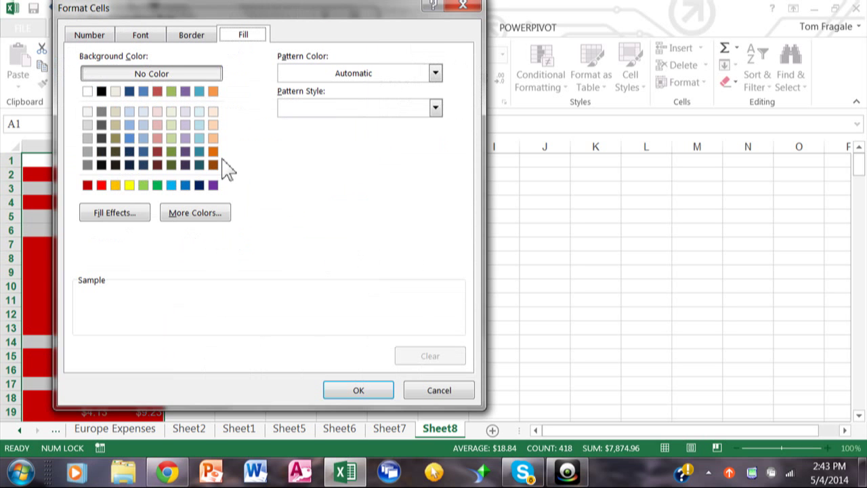
click(157, 185)
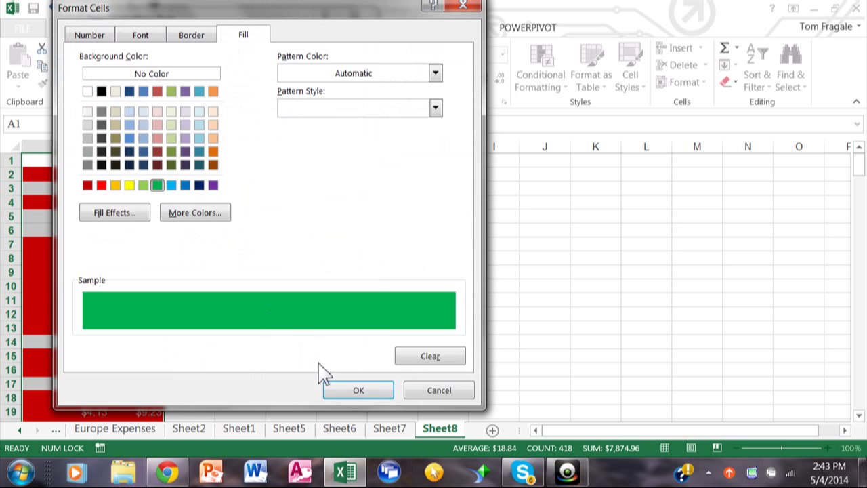
click(338, 392)
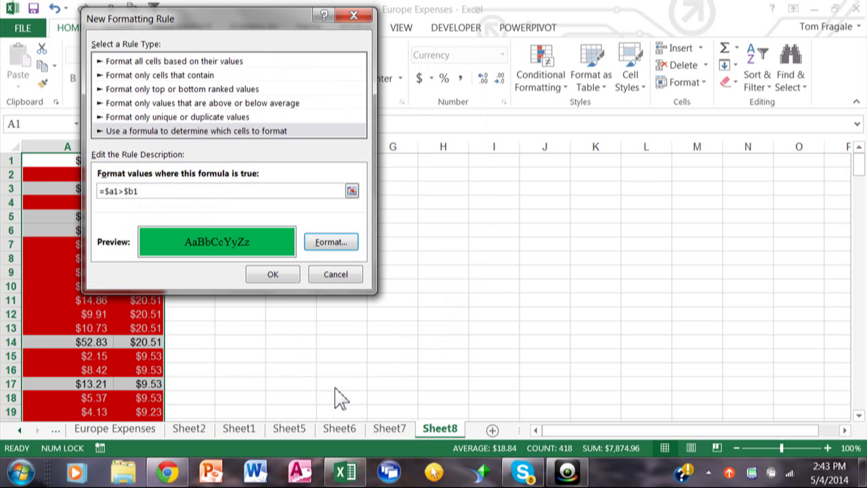
click(273, 276)
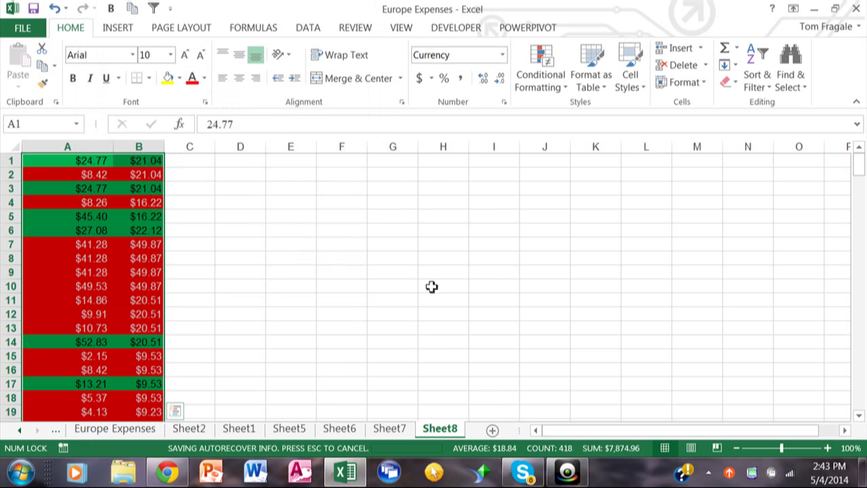
click(396, 216)
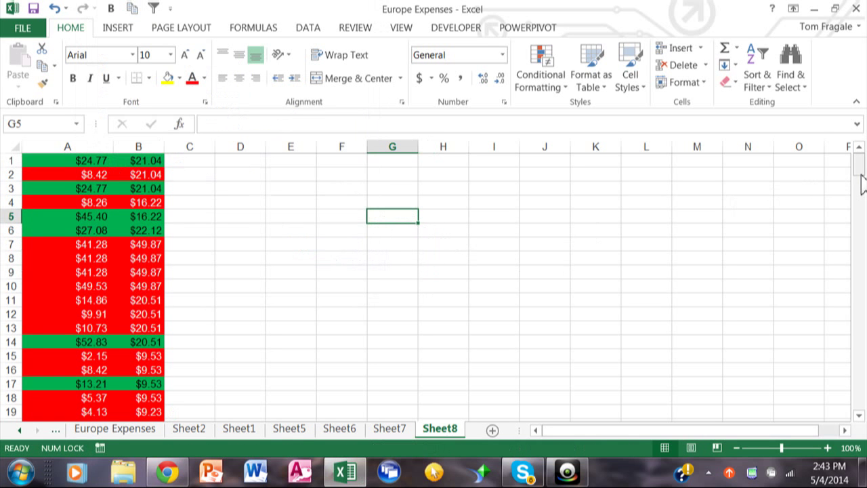
drag(861, 174, 862, 175)
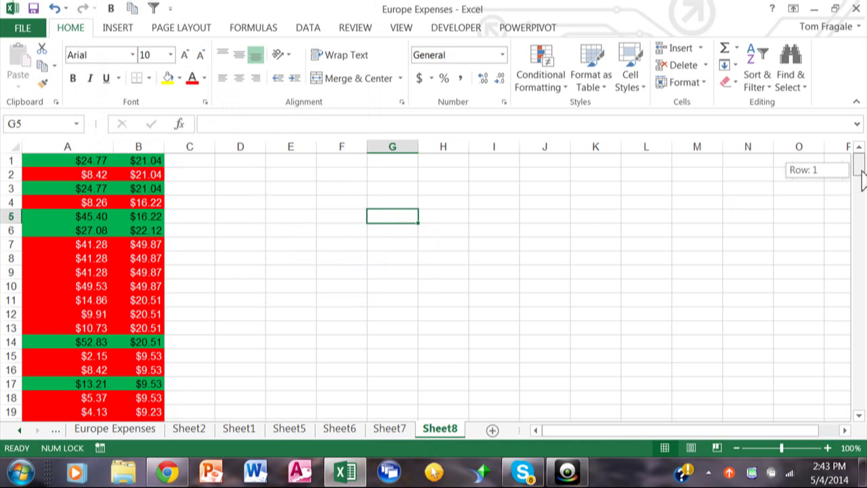
drag(863, 175, 865, 203)
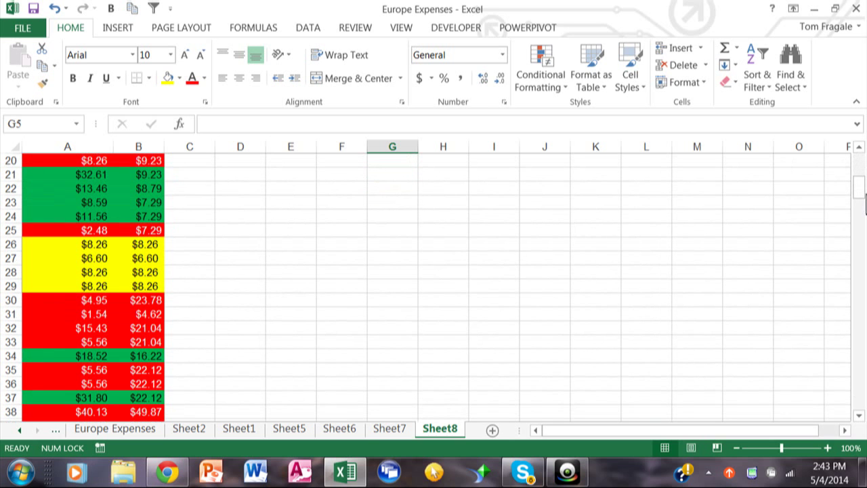